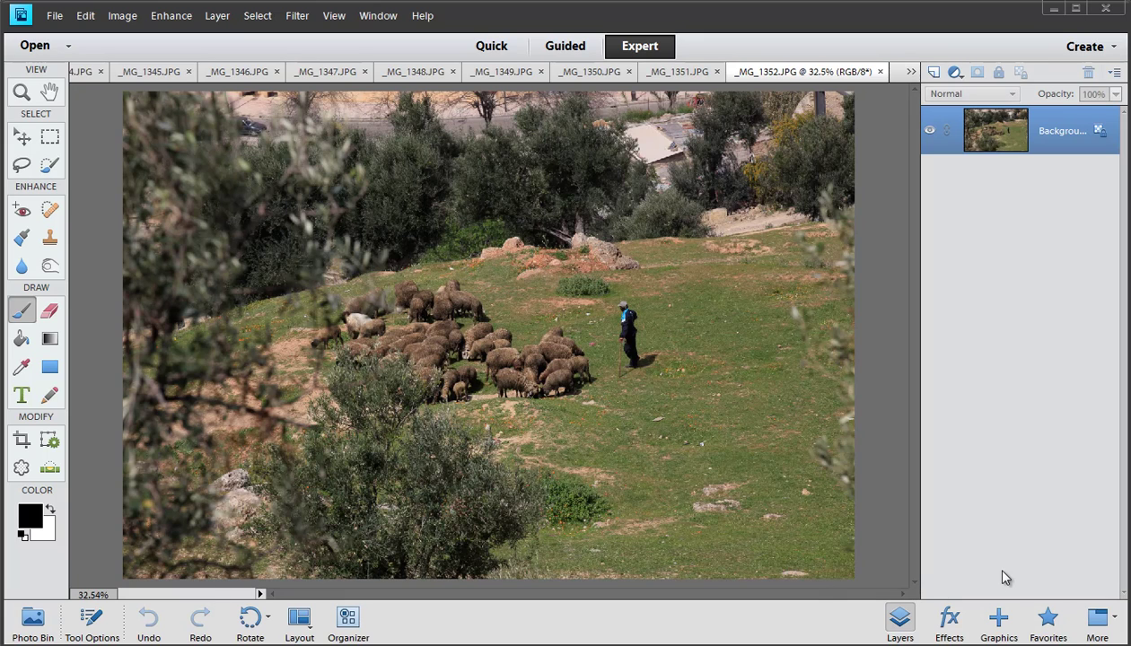
# - Close _MG_1352.JPG and cycle through the open Fez photos, ending on _MG_1347.JPG
pyautogui.hotkey('ctrl', 'w')
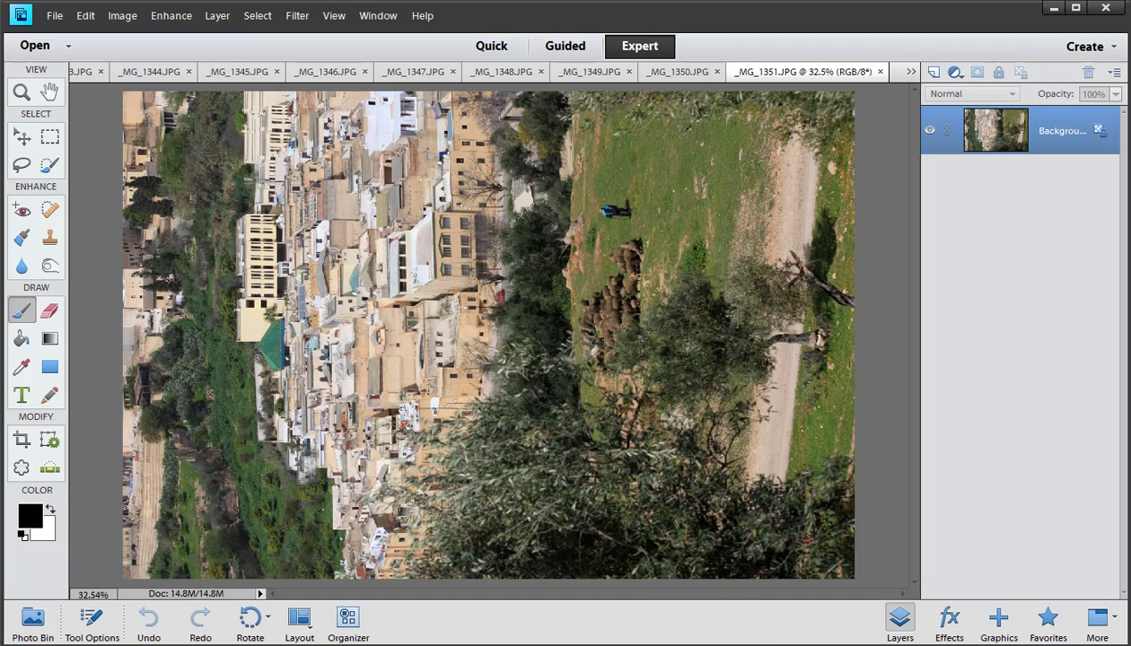
pyautogui.hotkey('ctrl', 'shift', 'Tab')
pyautogui.hotkey('ctrl', 'shift', 'Tab')
pyautogui.hotkey('ctrl', 'shift', 'Tab')
pyautogui.hotkey('ctrl', 'shift', 'Tab')
pyautogui.hotkey('ctrl', 'shift', 'Tab')
pyautogui.hotkey('ctrl', 'shift', 'Tab')
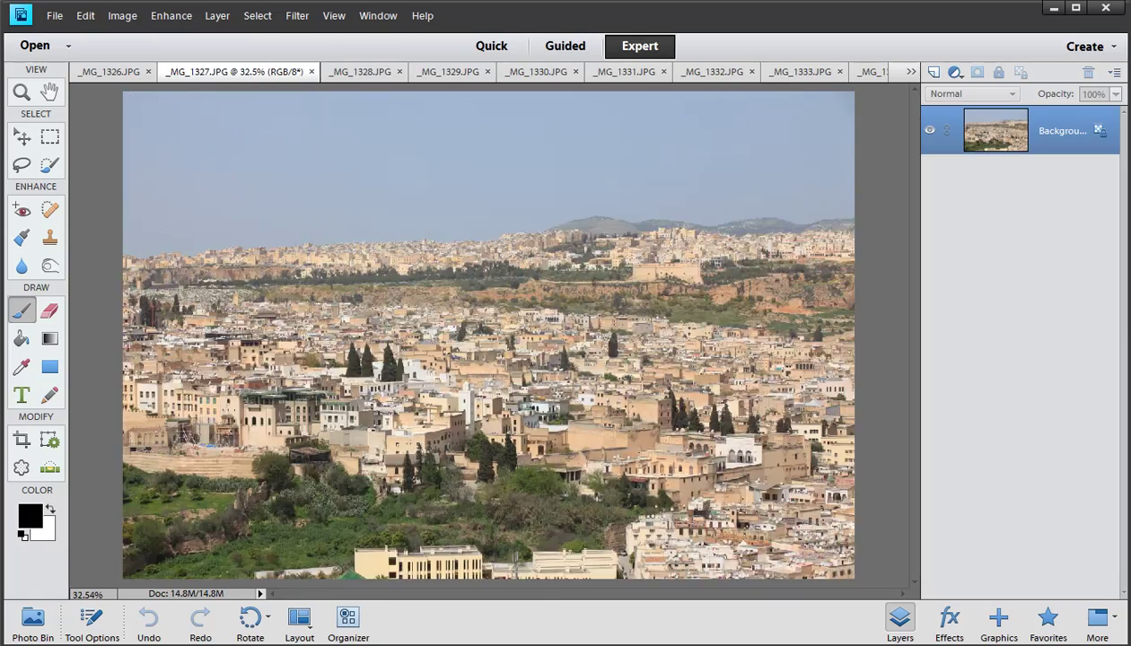
pyautogui.hotkey('ctrl', 'Tab')
pyautogui.hotkey('ctrl', 'Tab')
pyautogui.hotkey('ctrl', 'Tab')
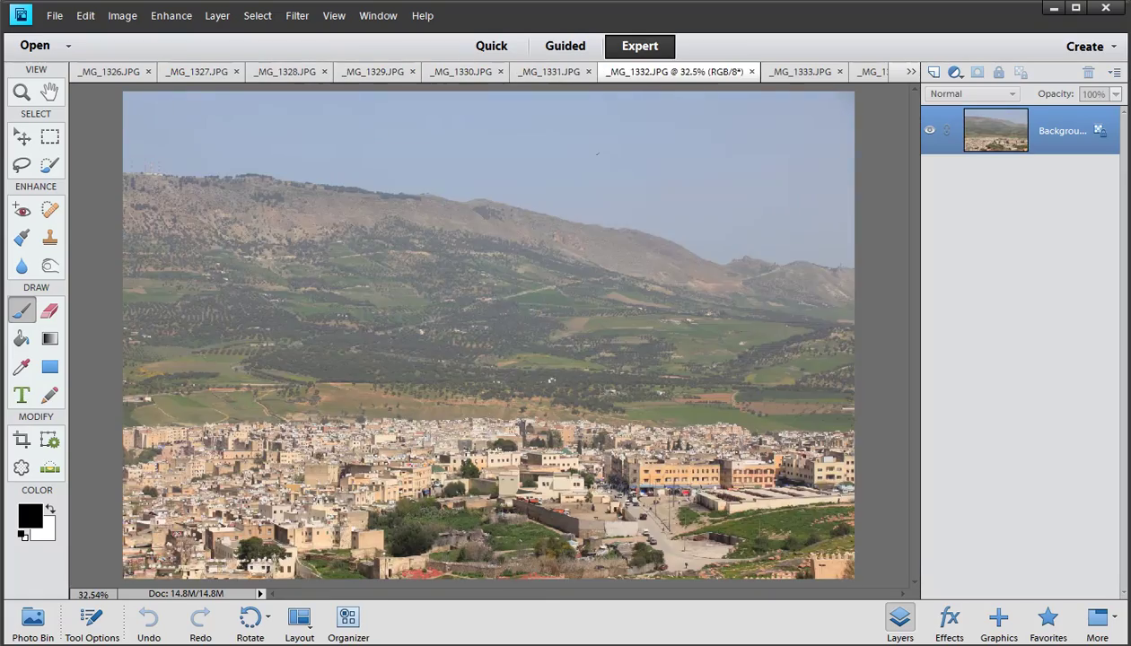
pyautogui.hotkey('ctrl', 'Tab')
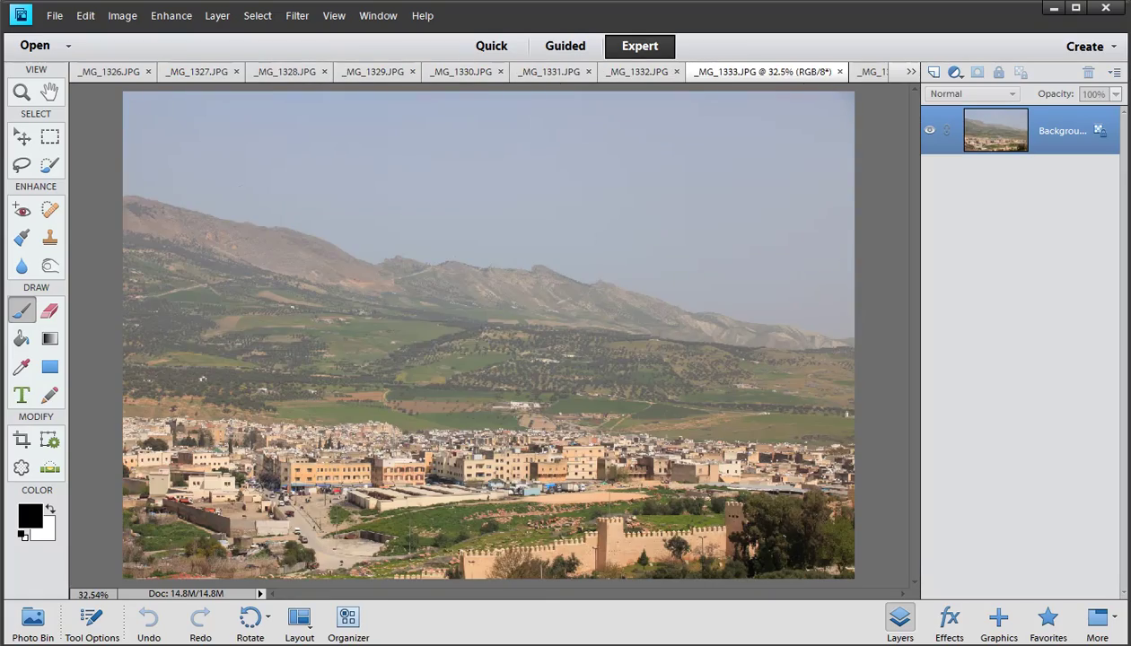
pyautogui.hotkey('ctrl', 'Tab')
pyautogui.hotkey('ctrl', 'Tab')
pyautogui.hotkey('ctrl', 'Tab')
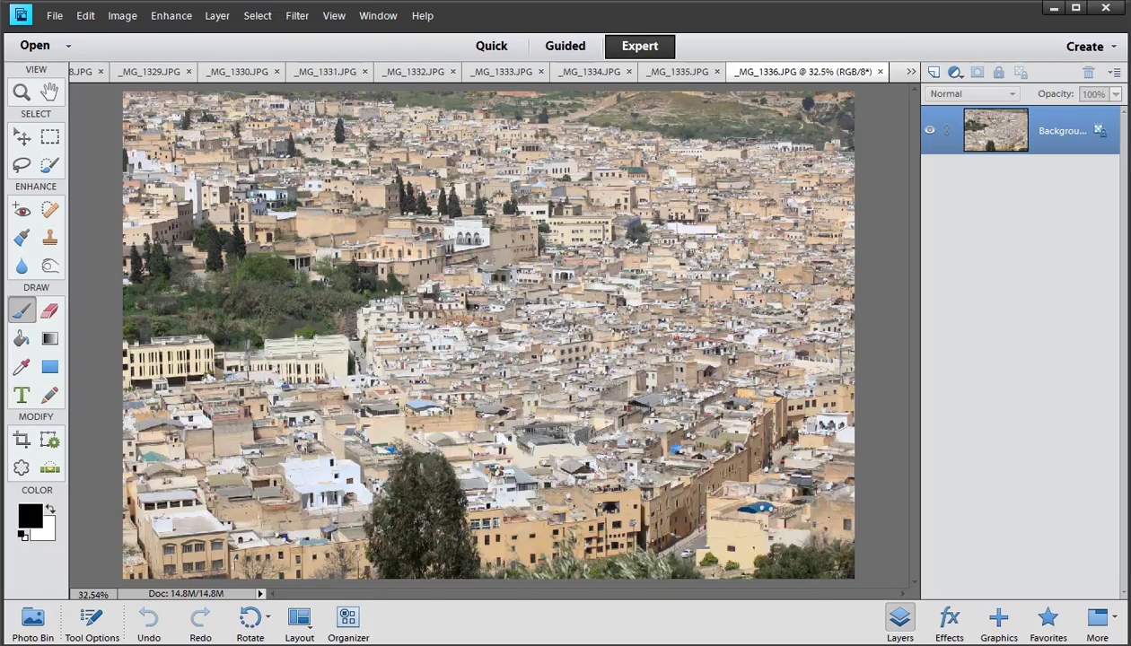
pyautogui.hotkey('ctrl', 'Tab')
pyautogui.hotkey('ctrl', 'Tab')
pyautogui.hotkey('ctrl', 'Tab')
pyautogui.hotkey('ctrl', 'Tab')
pyautogui.hotkey('ctrl', 'Tab')
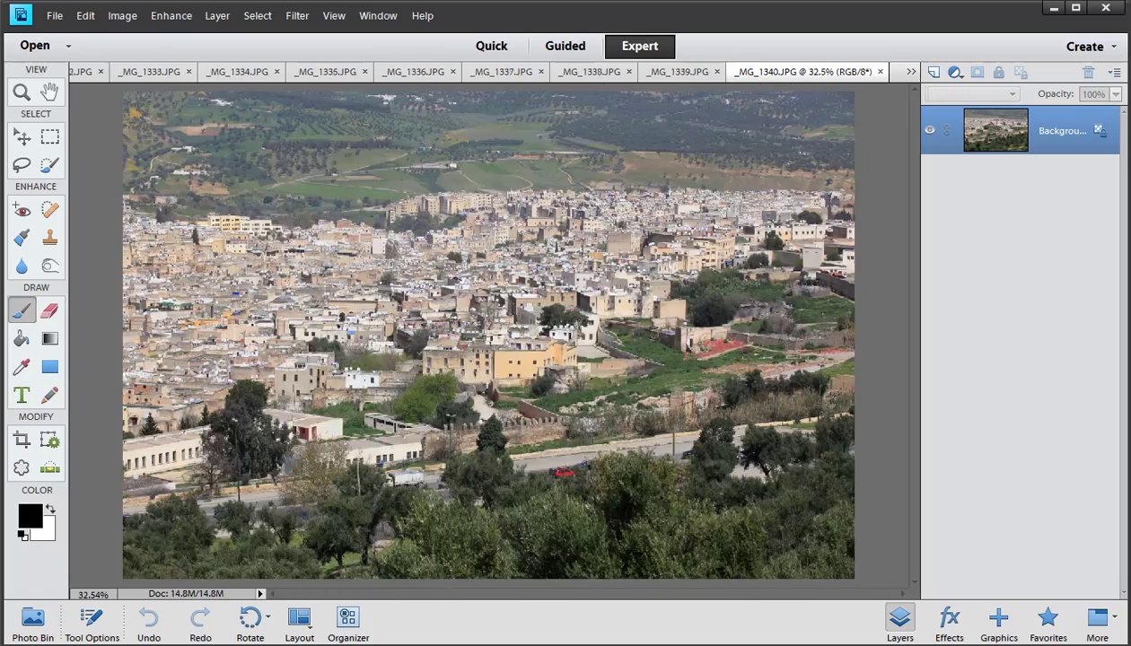
pyautogui.hotkey('ctrl', 'Tab')
pyautogui.hotkey('ctrl', 'Tab')
pyautogui.hotkey('ctrl', 'Tab')
pyautogui.hotkey('ctrl', 'Tab')
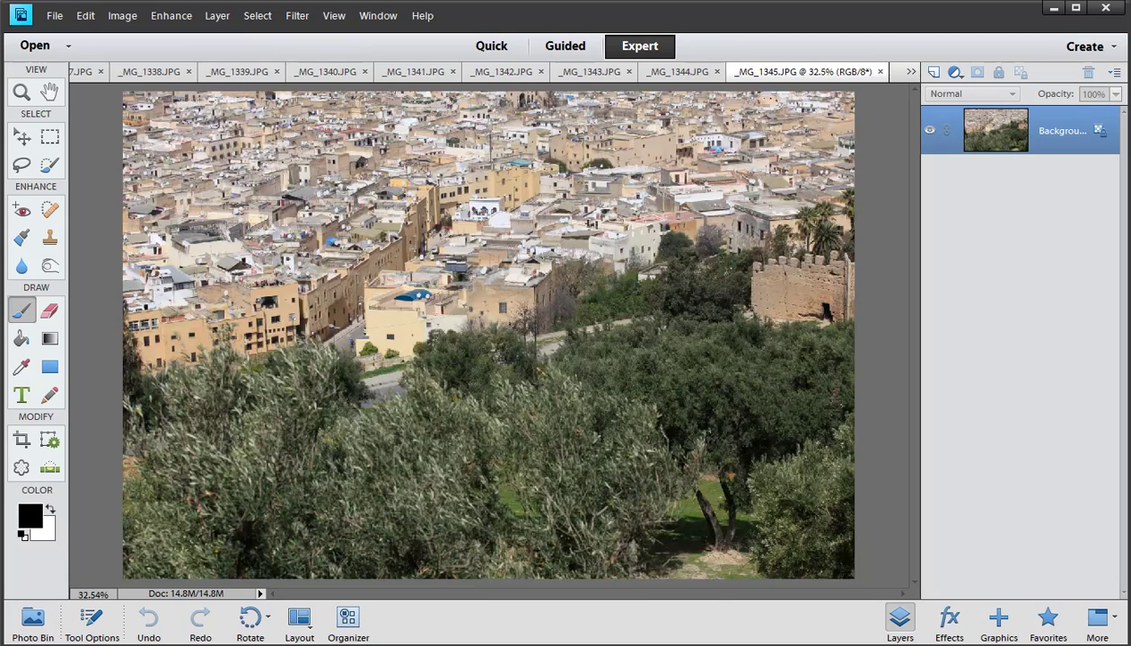
pyautogui.hotkey('ctrl', 'Tab')
pyautogui.hotkey('ctrl', 'Tab')
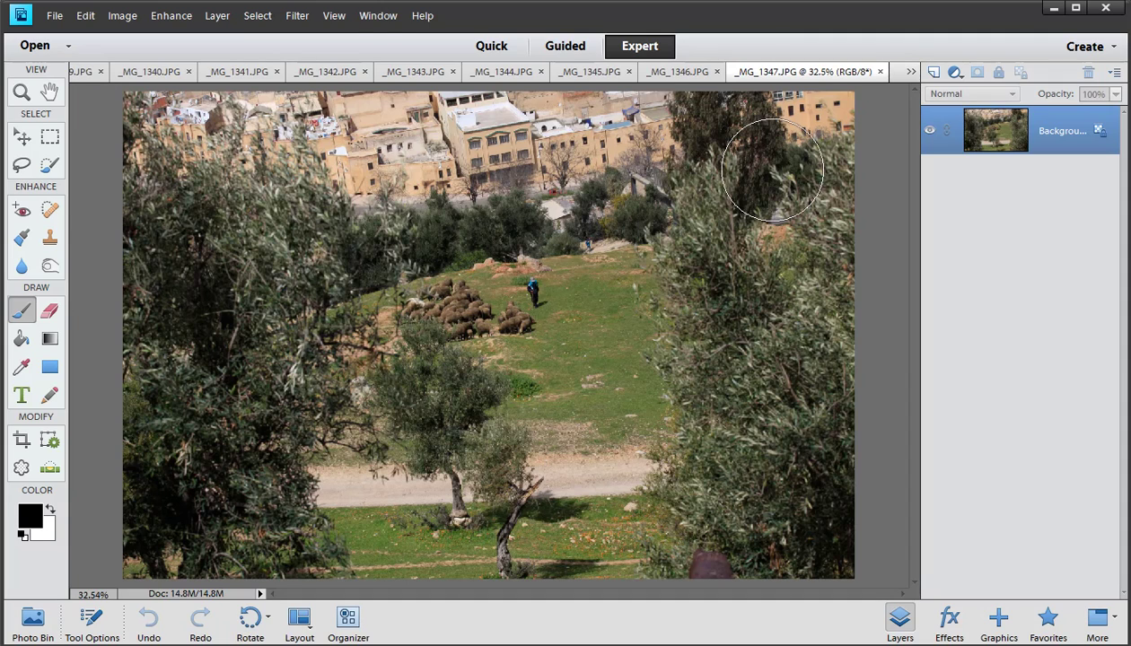
pyautogui.click(375, 16)
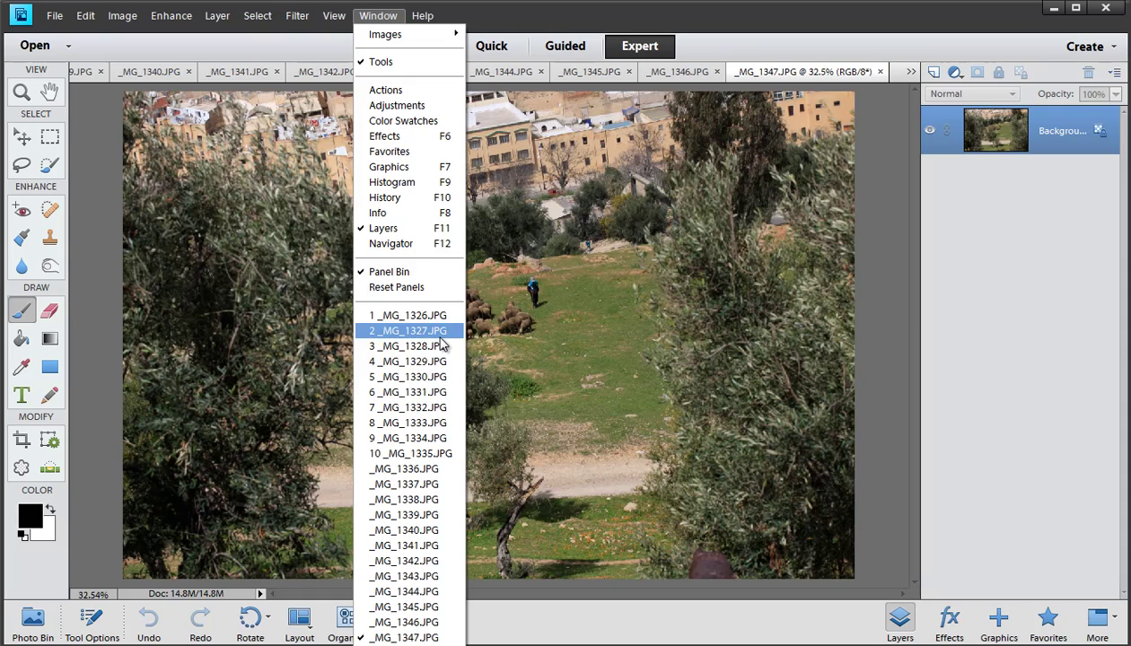
pyautogui.click(555, 25)
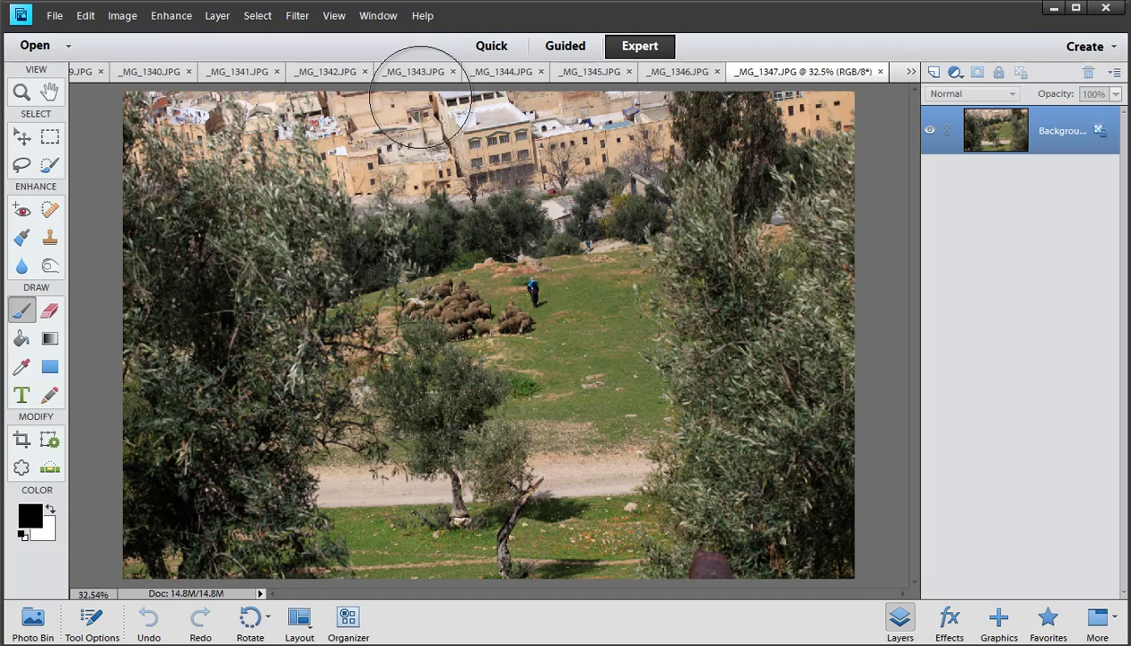
# - Stitch all open photos into an Auto-layout Photomerge Panorama
pyautogui.click(171, 16)
pyautogui.moveTo(206, 248)
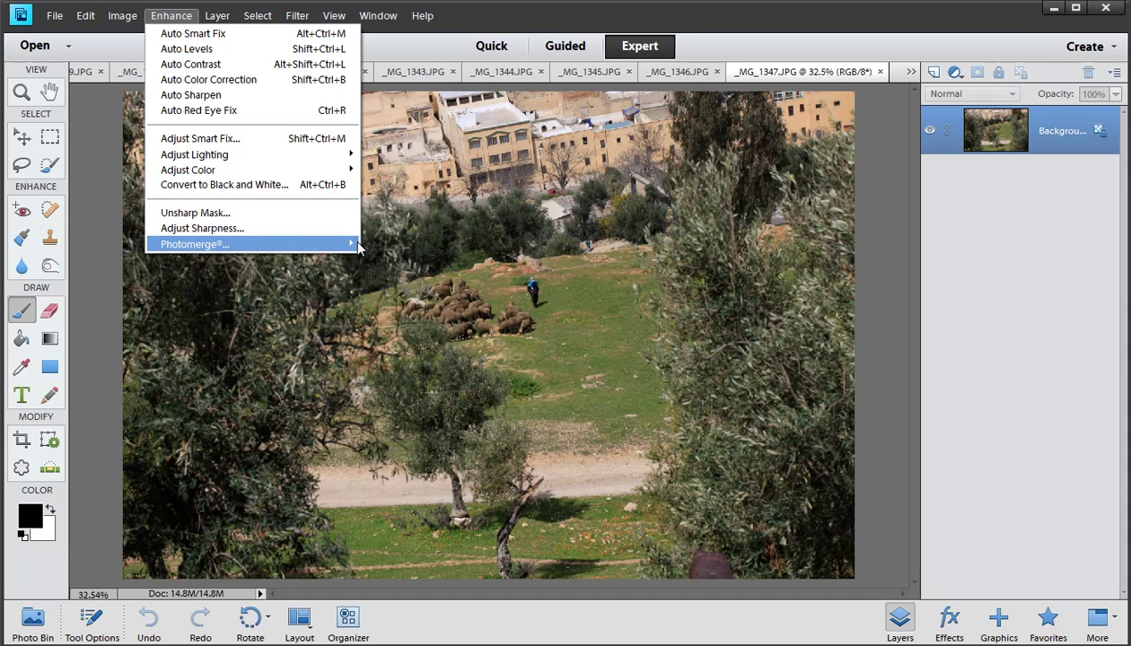
pyautogui.click(422, 289)
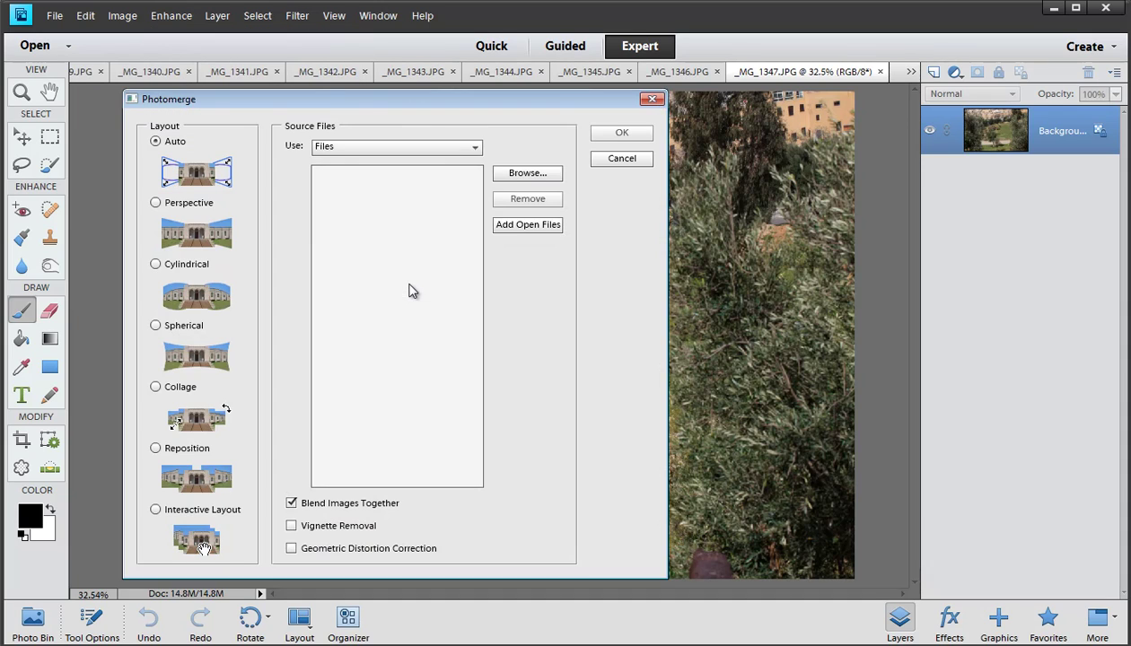
pyautogui.click(517, 230)
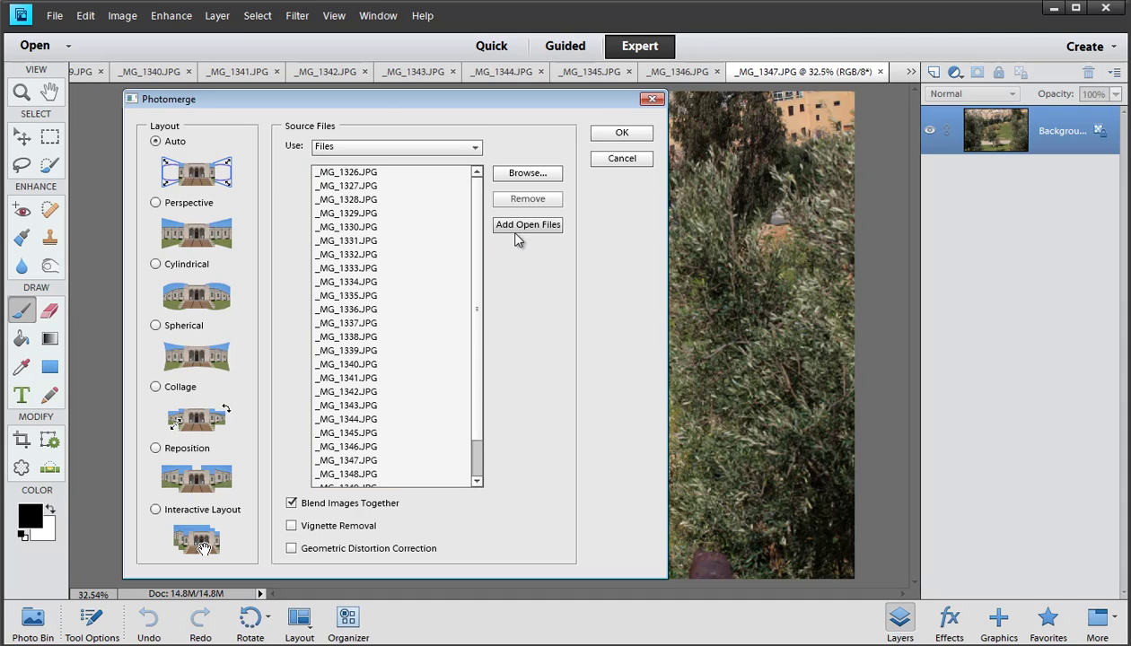
pyautogui.scroll(10, 471, 457)
pyautogui.scroll(-10, 468, 433)
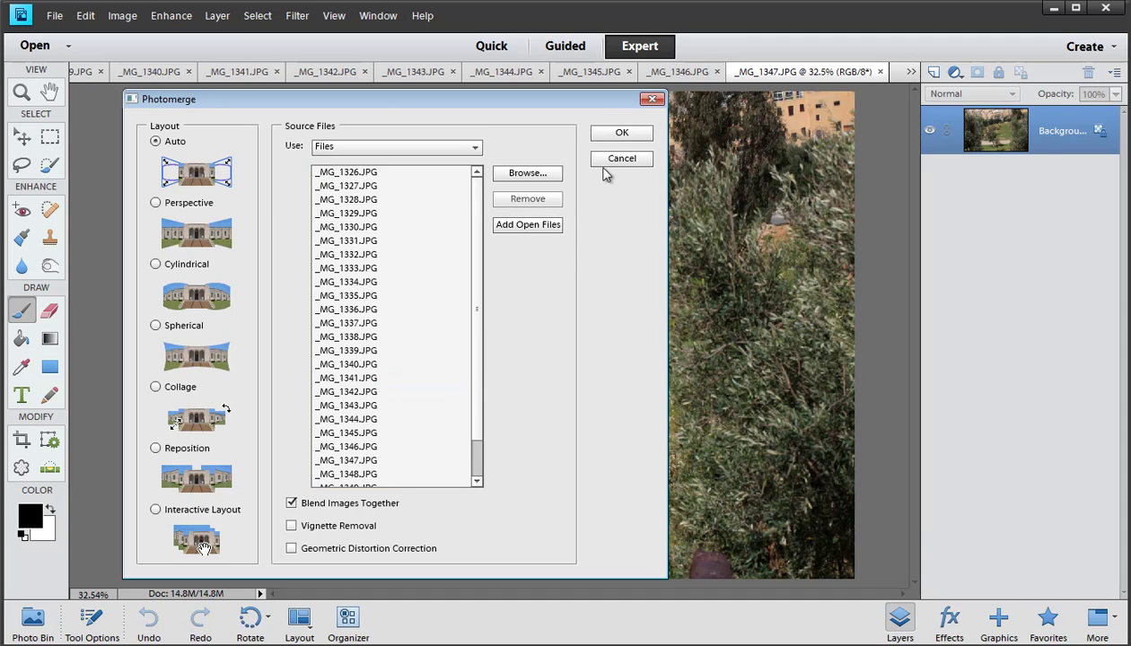
pyautogui.click(619, 135)
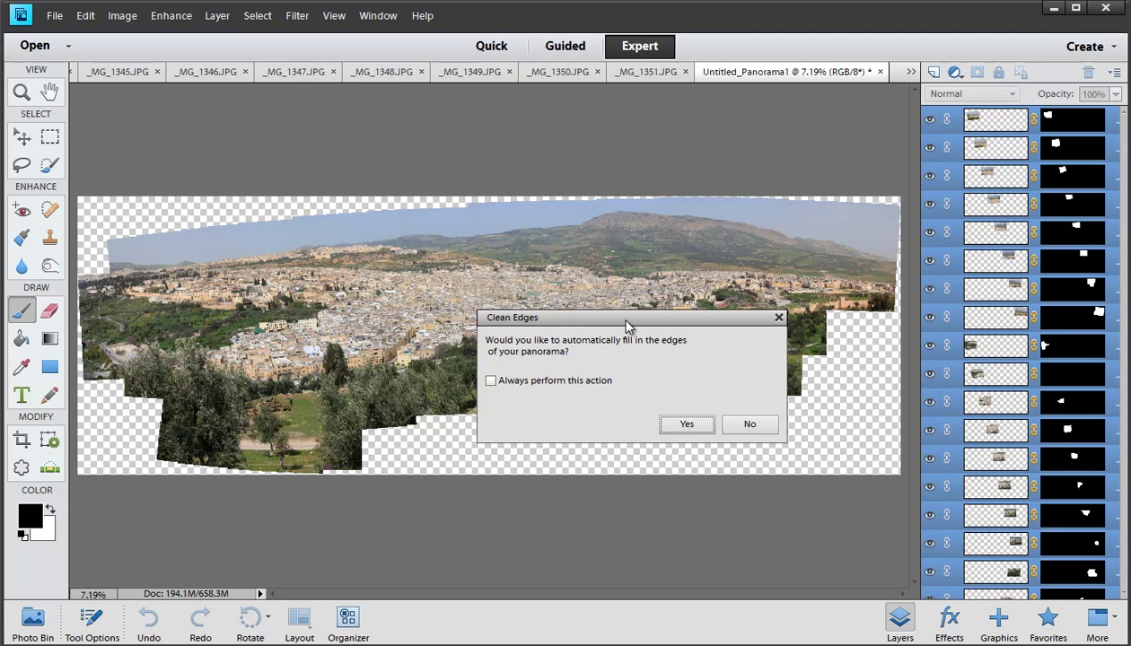
# - Accept automatic filling of the panorama edges, then dismiss the not-enough-memory error
pyautogui.moveTo(626, 321); pyautogui.dragTo(631, 469)
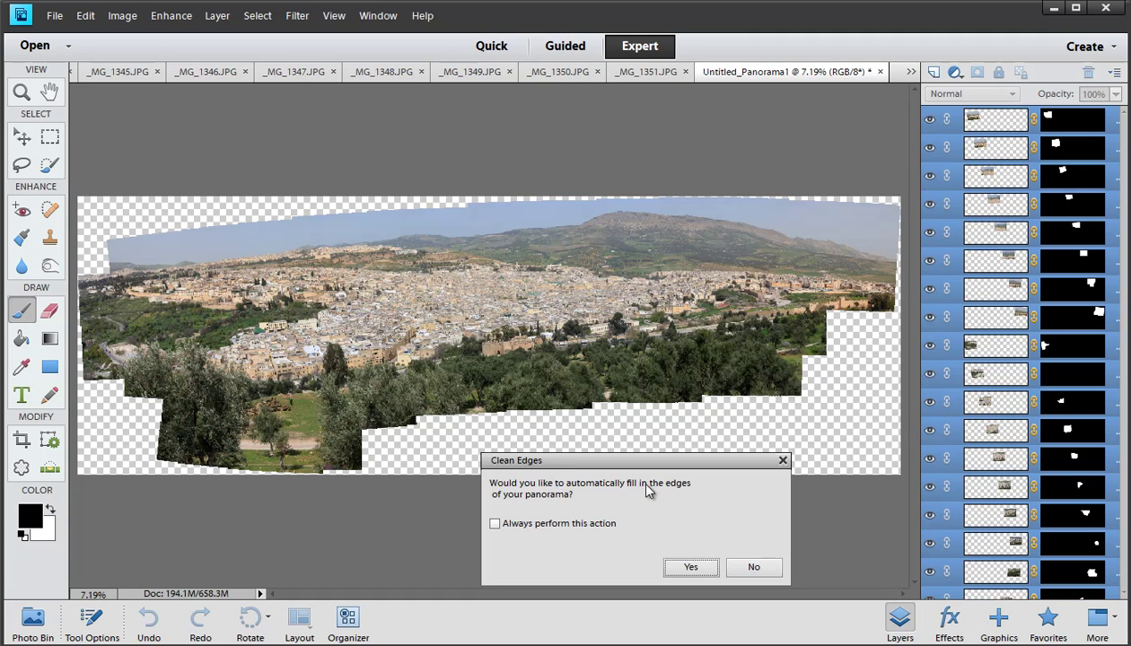
pyautogui.click(688, 567)
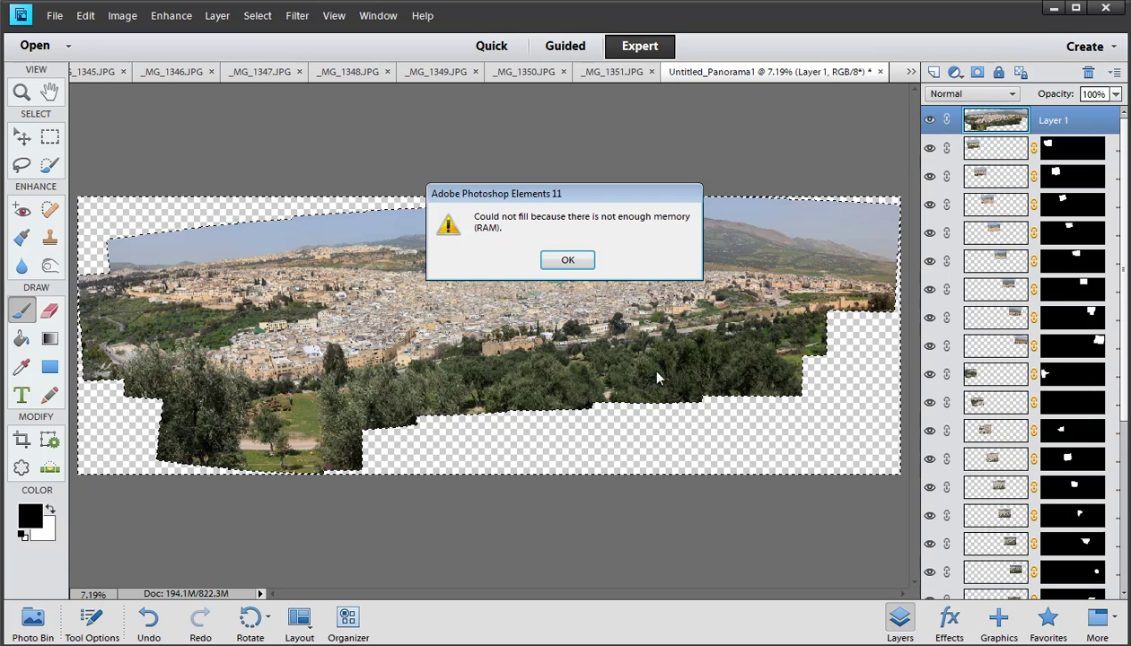
pyautogui.click(567, 260)
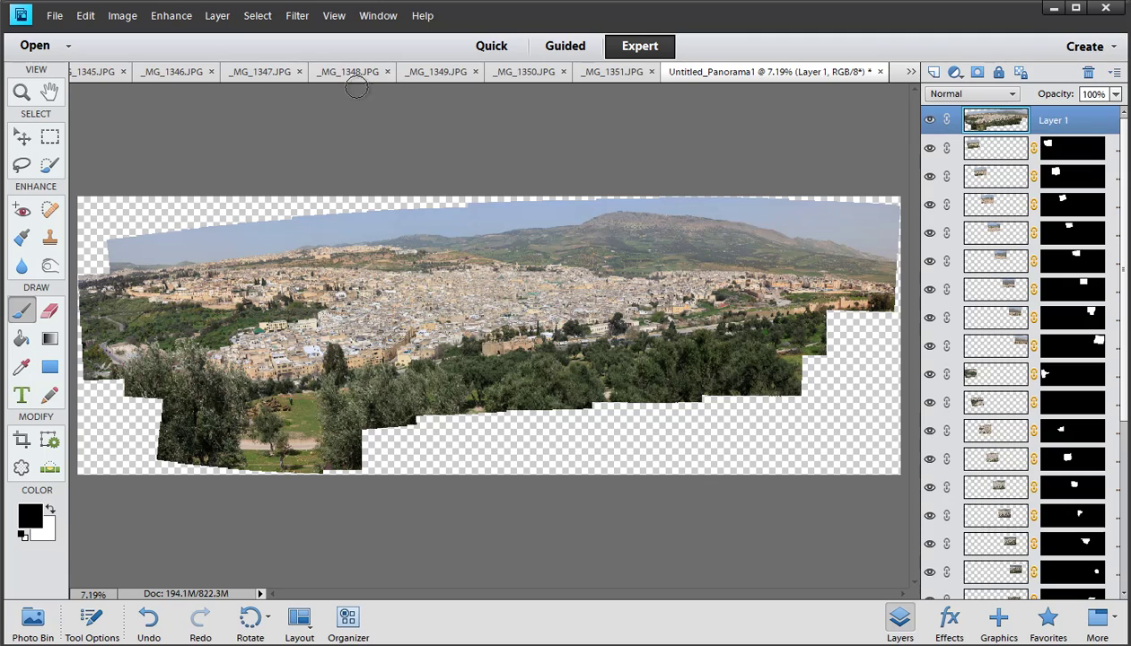
# - Flatten the panorama onto a white Background, zoom out slightly, and show the grid
pyautogui.click(261, 17)
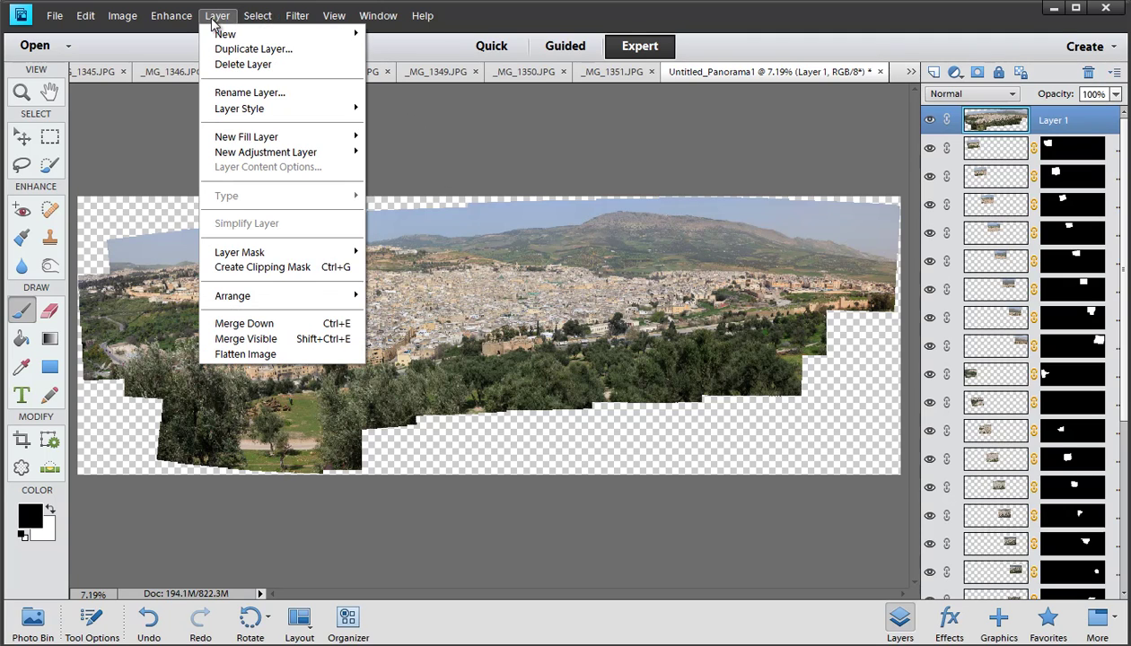
pyautogui.click(292, 355)
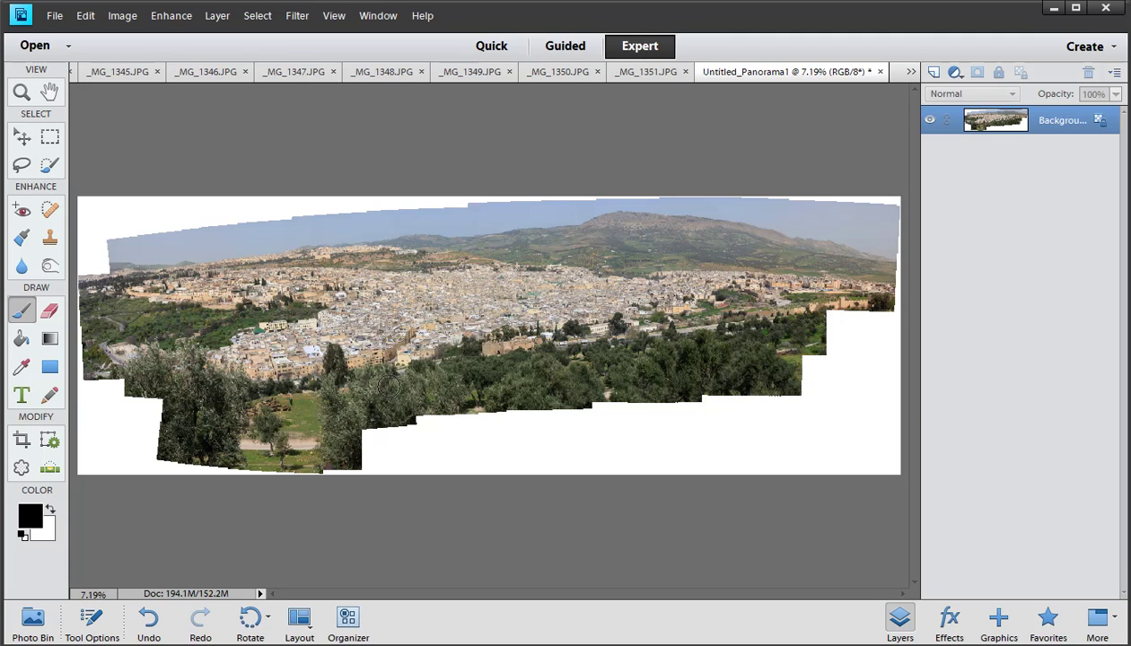
pyautogui.hotkey('ctrl', '-')
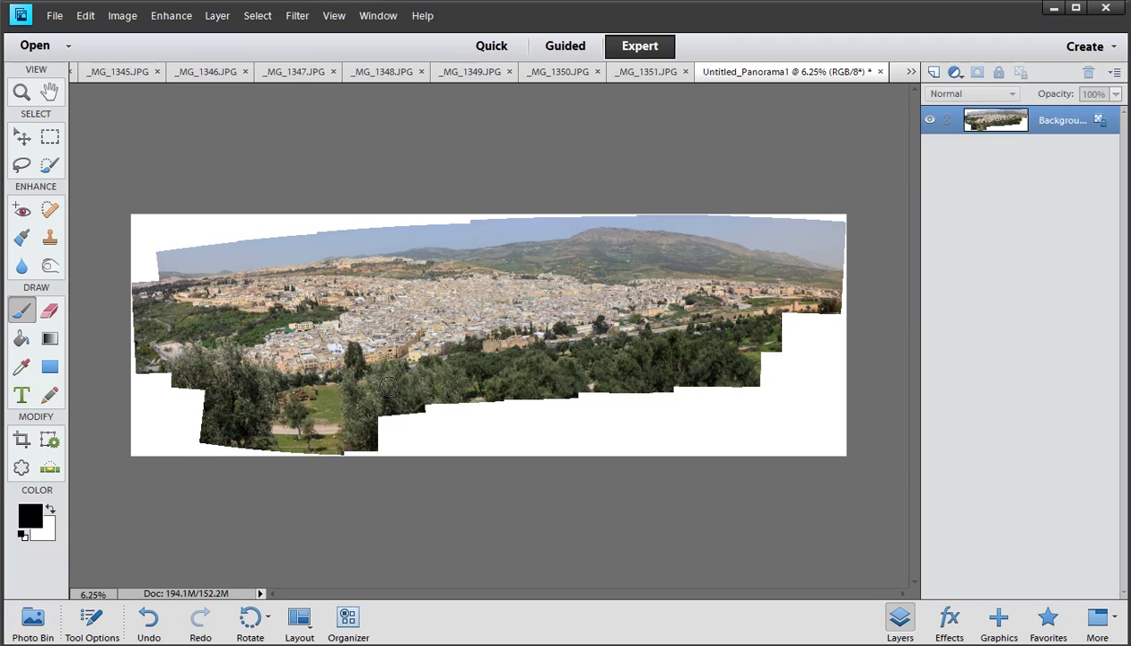
pyautogui.hotkey('ctrl', "'")
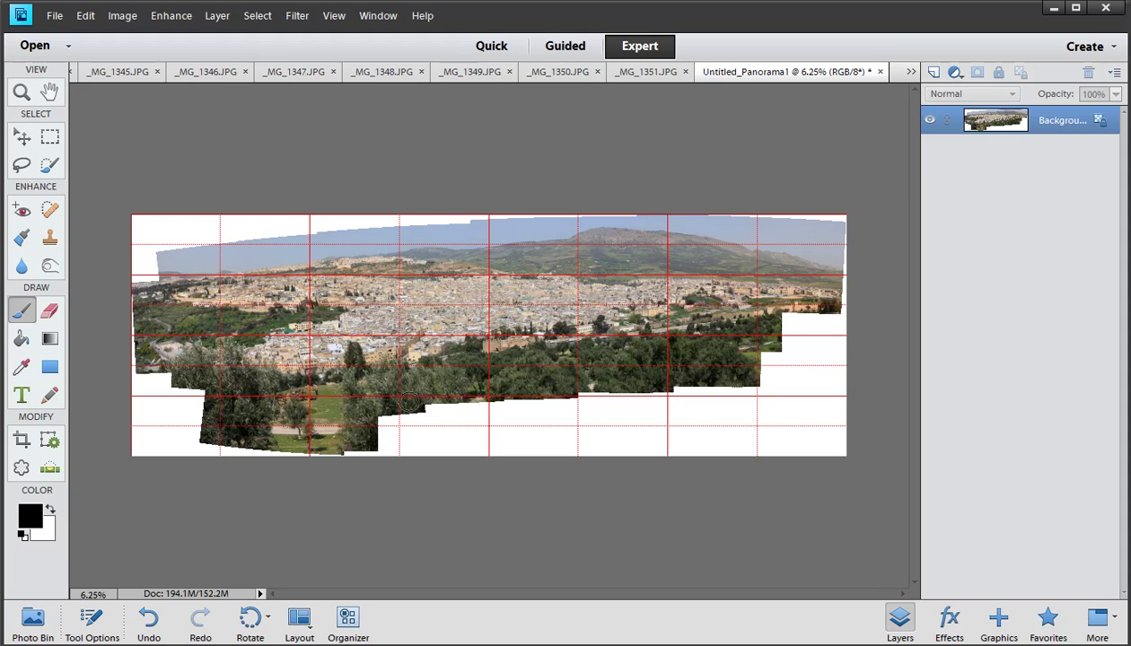
# - Rotate the panorama slightly clockwise with Free Transform and commit the rotation
pyautogui.hotkey('ctrl', 't')
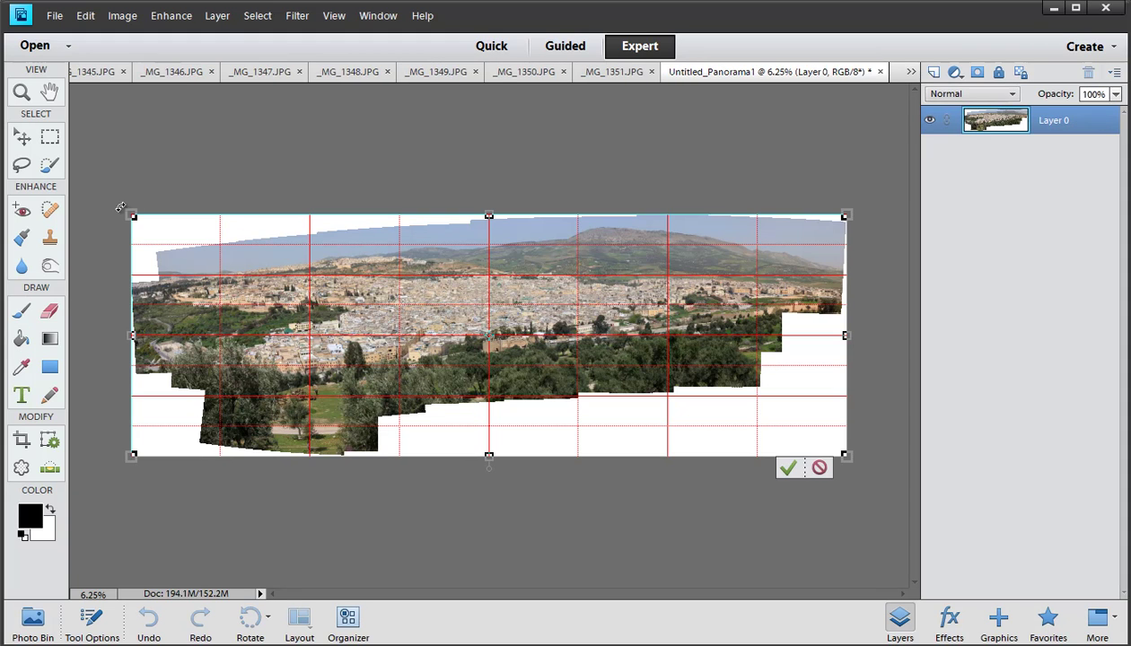
pyautogui.moveTo(107, 206); pyautogui.dragTo(113, 197)
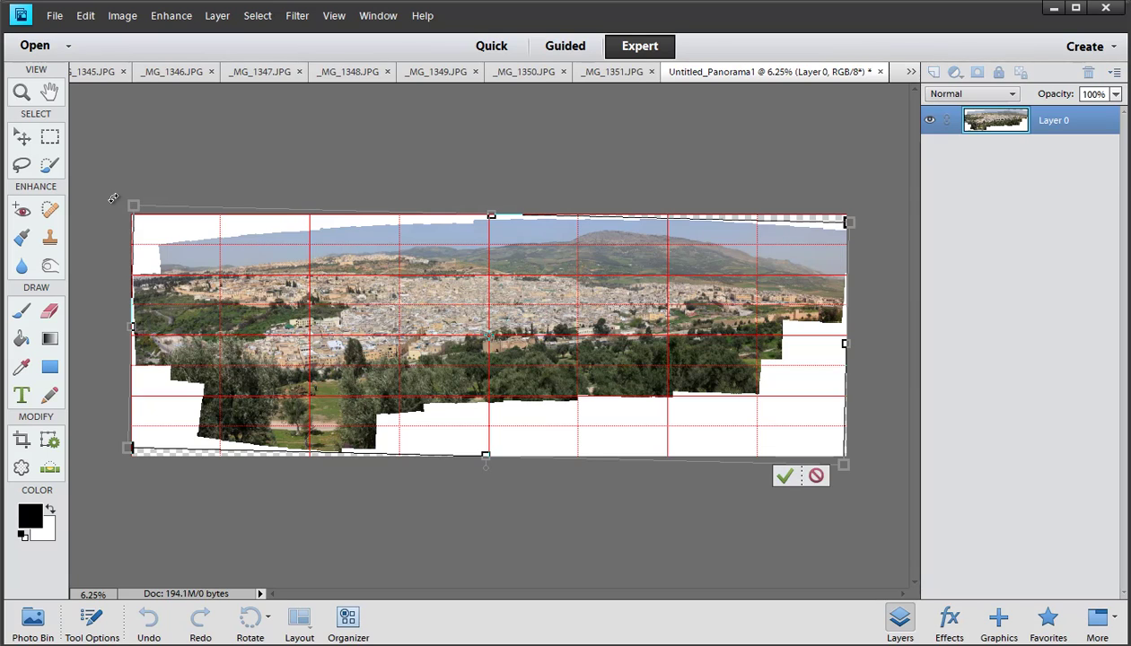
pyautogui.press('Return')
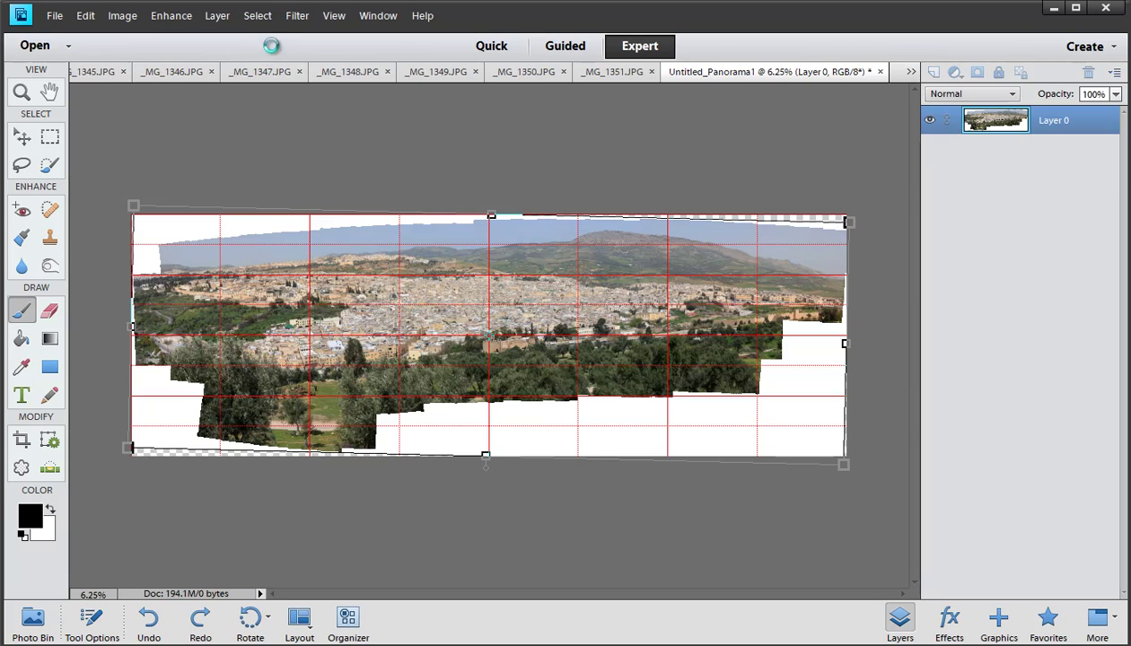
# - Flatten the rotated panorama so its corner slivers turn white, and hide the grid
pyautogui.click(220, 16)
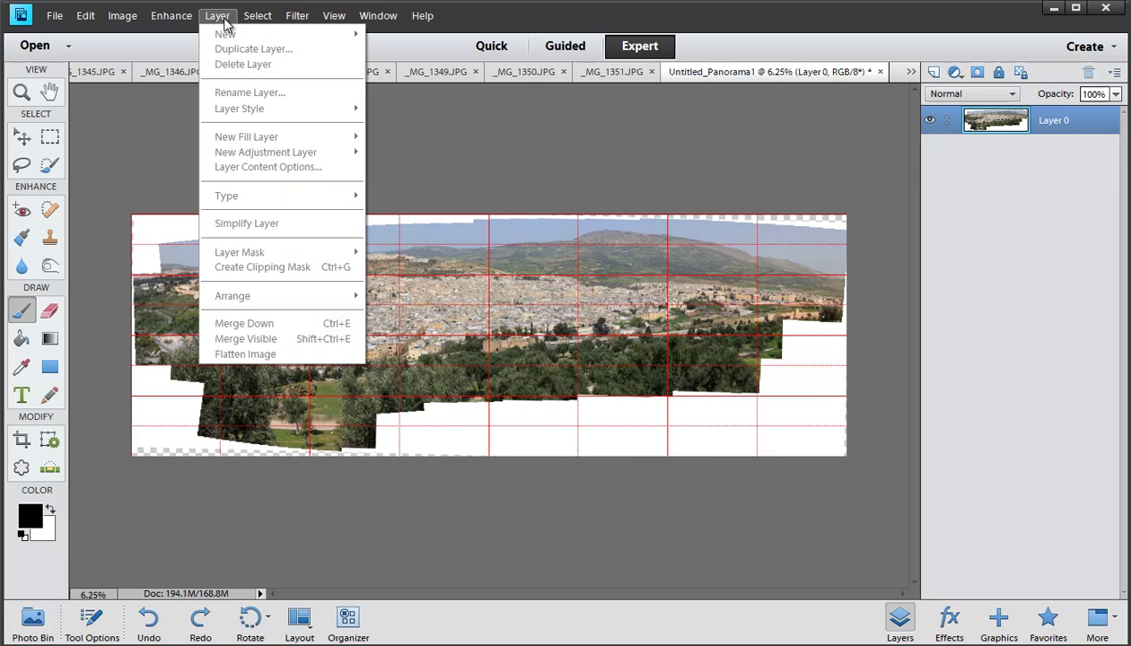
pyautogui.click(418, 96)
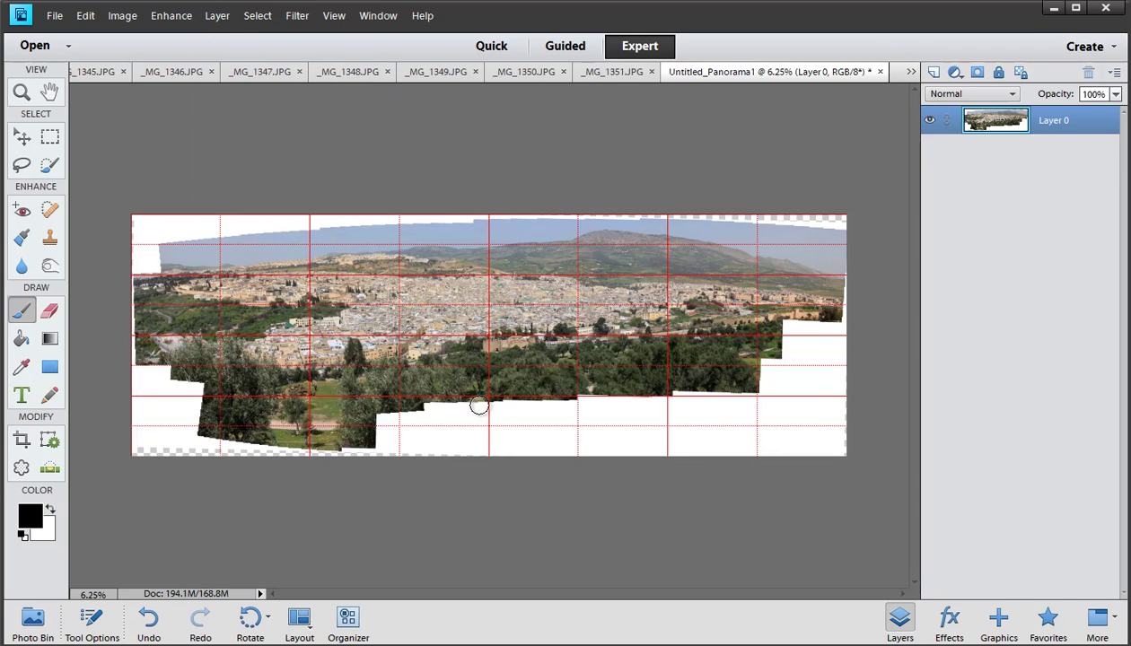
pyautogui.click(218, 16)
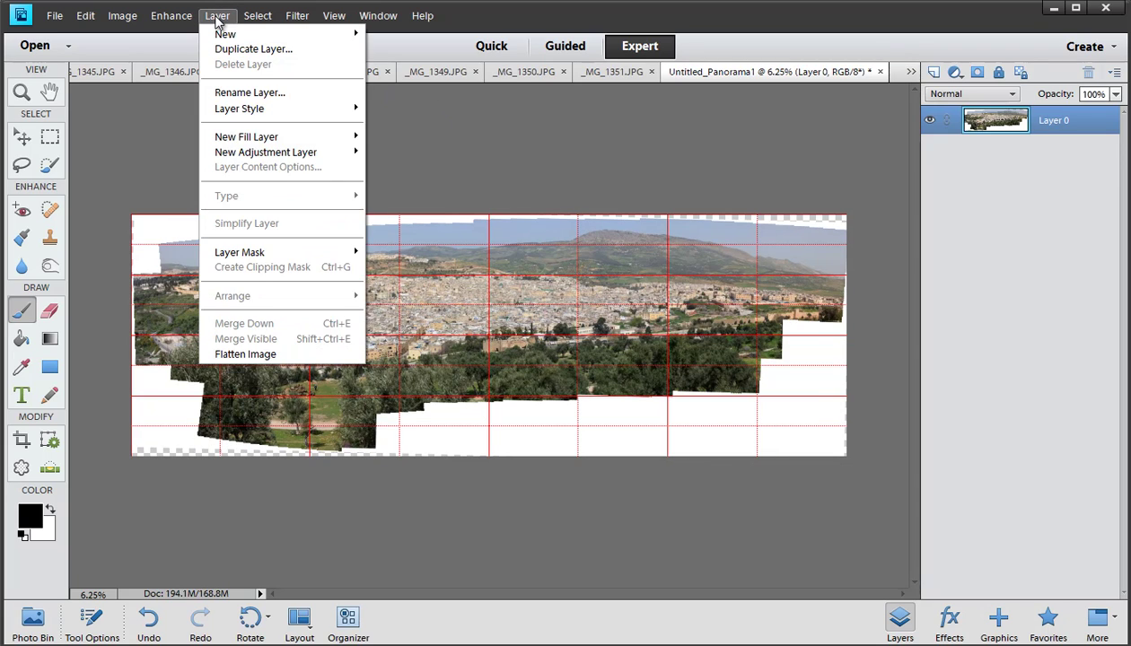
pyautogui.click(242, 354)
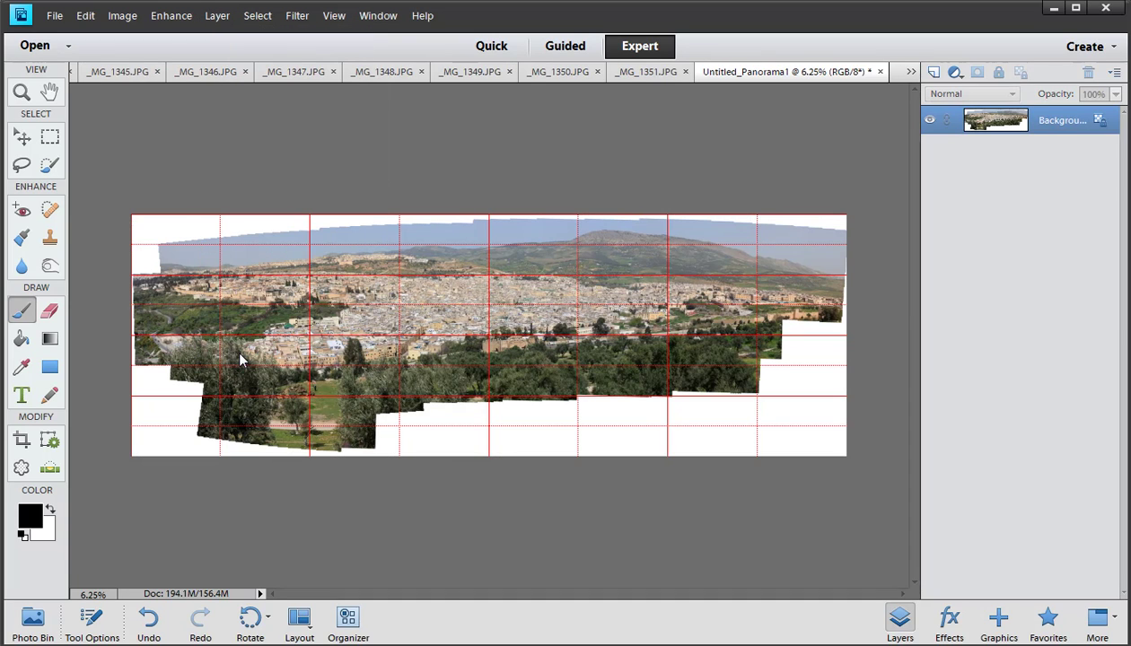
pyautogui.hotkey('ctrl', "'")
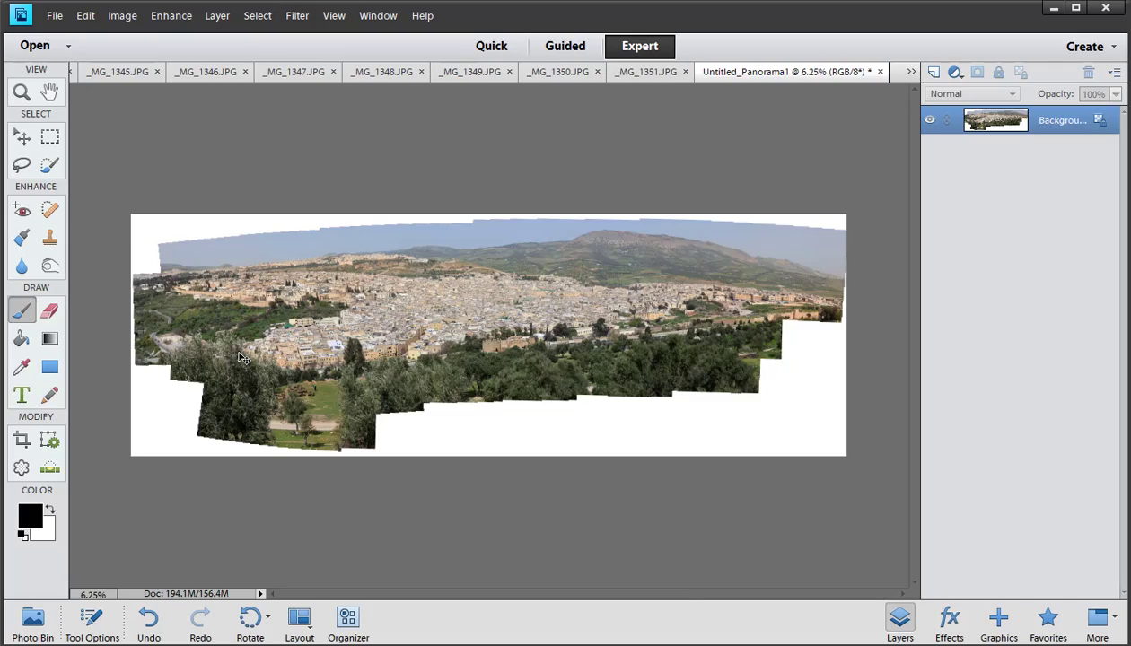
pyautogui.hotkey('ctrl', '=')
pyautogui.hotkey('ctrl', '=')
pyautogui.hotkey('ctrl', '=')
pyautogui.hotkey('ctrl', '=')
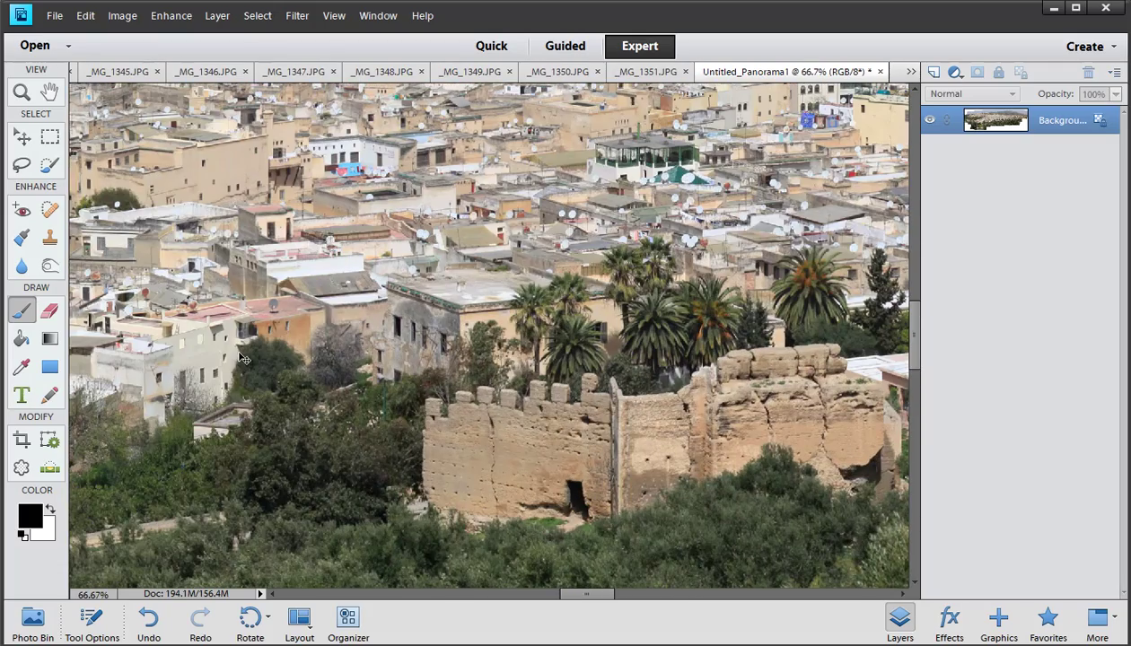
pyautogui.moveTo(226, 347); pyautogui.dragTo(446, 449)
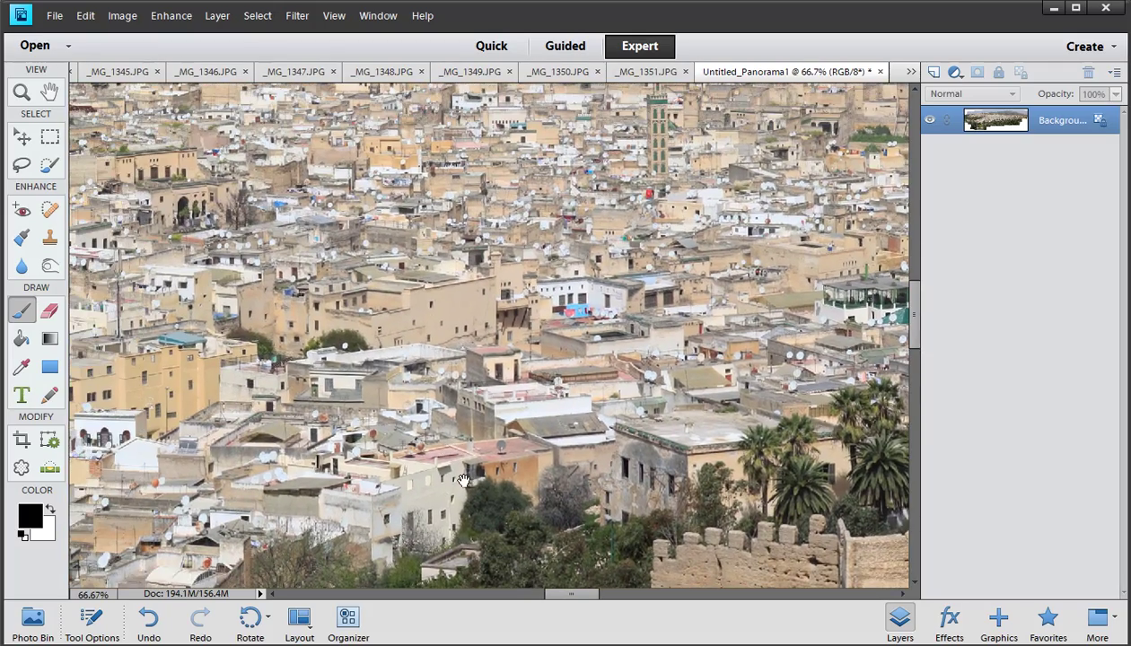
pyautogui.moveTo(285, 235); pyautogui.dragTo(395, 350)
pyautogui.moveTo(239, 246); pyautogui.dragTo(540, 401)
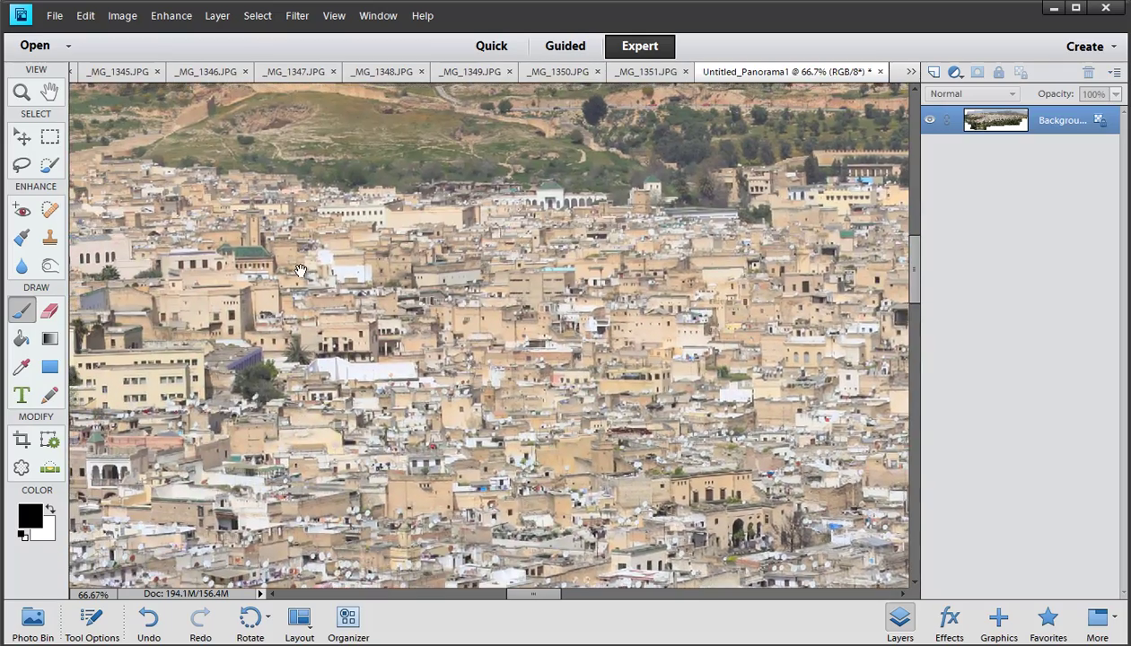
pyautogui.moveTo(297, 268); pyautogui.dragTo(475, 362)
pyautogui.moveTo(240, 248); pyautogui.dragTo(442, 388)
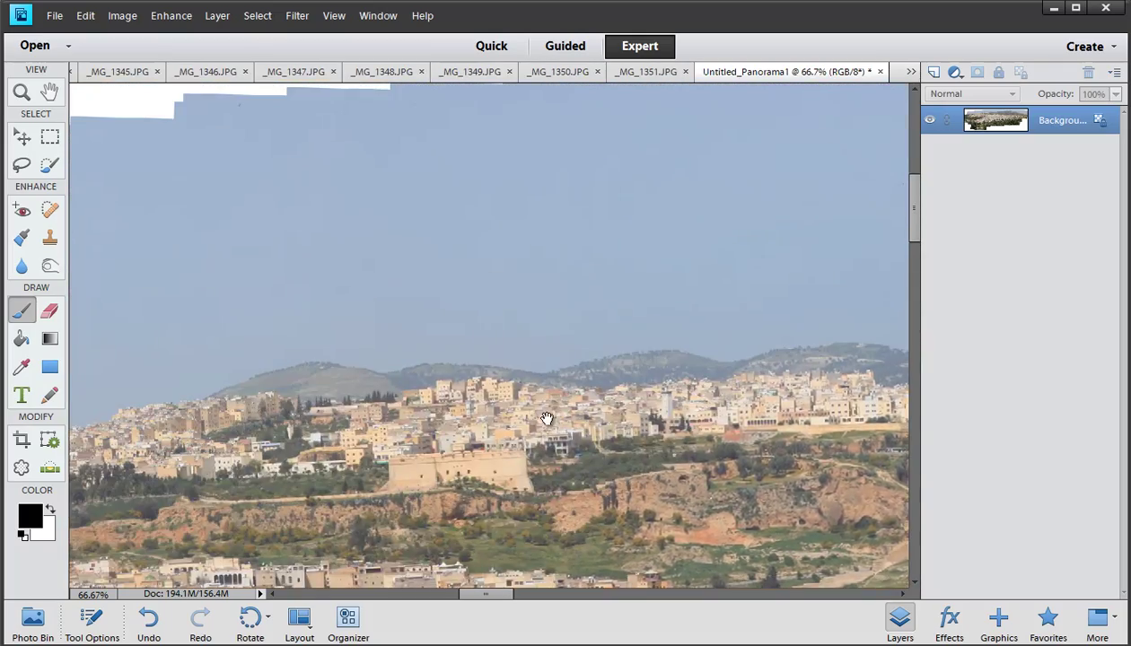
pyautogui.scroll(-10, 546, 418)
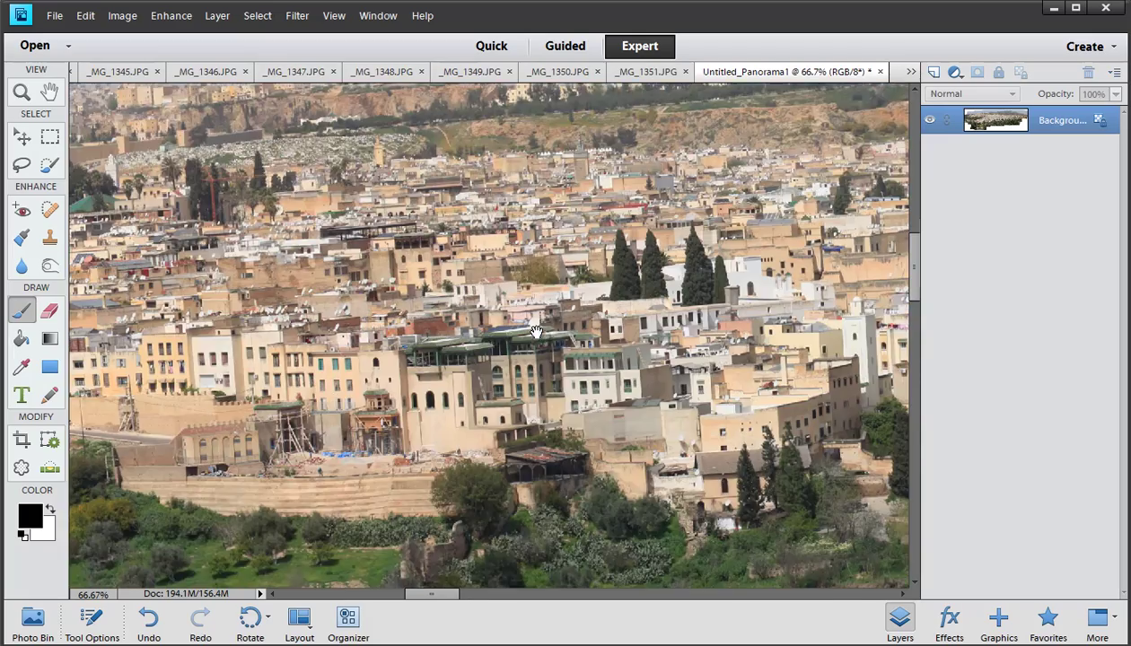
pyautogui.scroll(-4, 628, 404)
pyautogui.moveTo(687, 444); pyautogui.dragTo(460, 360)
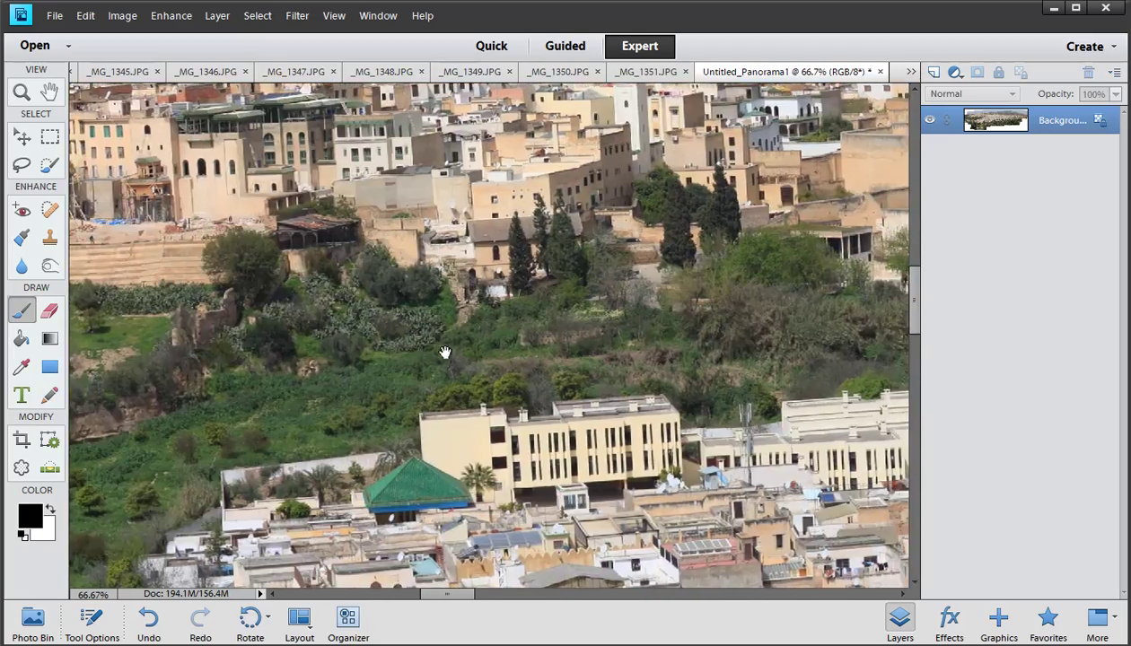
pyautogui.moveTo(689, 419); pyautogui.dragTo(397, 321)
pyautogui.moveTo(687, 468); pyautogui.dragTo(475, 429)
pyautogui.moveTo(689, 440); pyautogui.dragTo(418, 455)
pyautogui.moveTo(701, 450); pyautogui.dragTo(427, 422)
pyautogui.moveTo(718, 472); pyautogui.dragTo(516, 333)
pyautogui.scroll(-2, 538, 386)
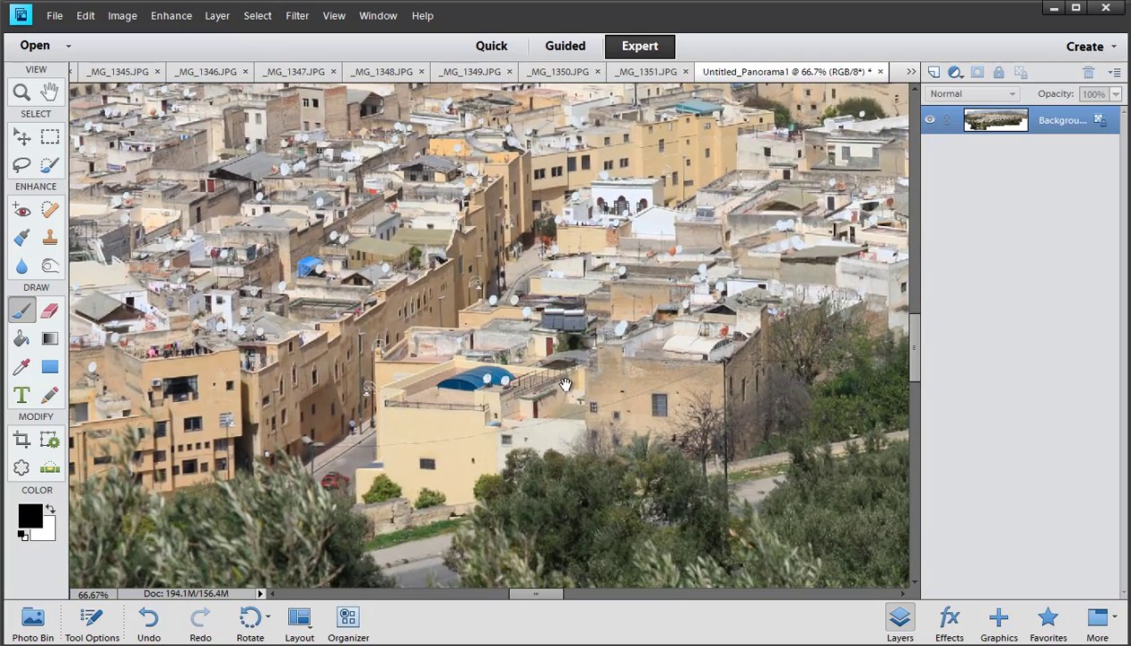
pyautogui.moveTo(657, 401); pyautogui.dragTo(207, 373)
pyautogui.moveTo(702, 288); pyautogui.dragTo(182, 301)
pyautogui.moveTo(525, 336); pyautogui.dragTo(400, 427)
pyautogui.moveTo(307, 212); pyautogui.dragTo(575, 316)
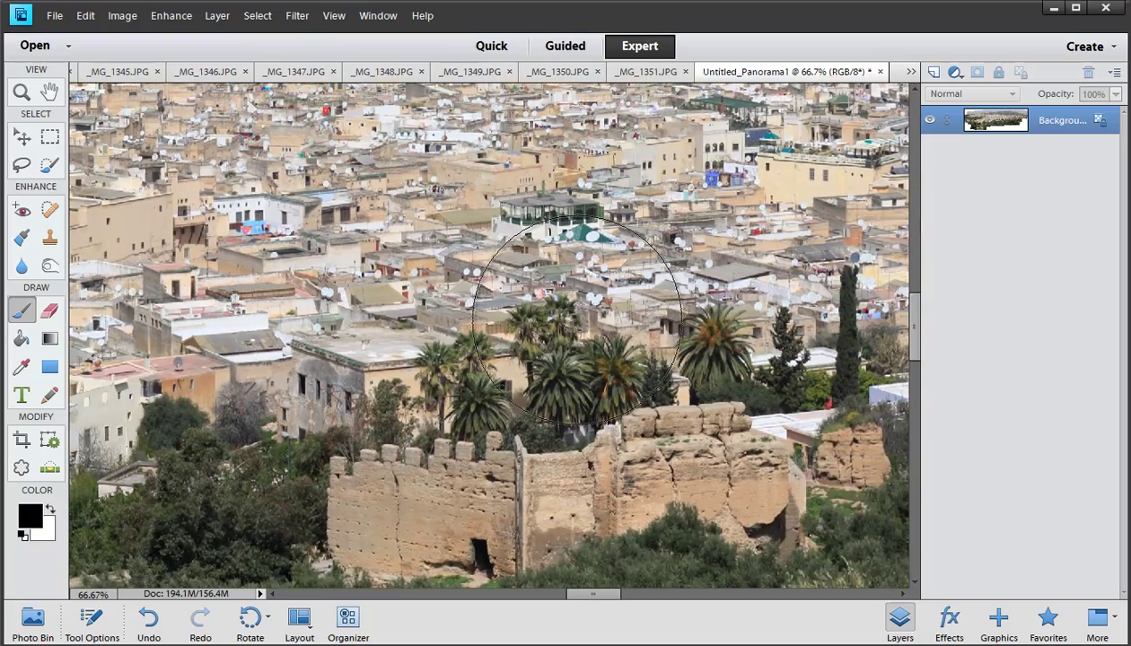
pyautogui.hotkey('ctrl', '-')
pyautogui.hotkey('ctrl', '0')
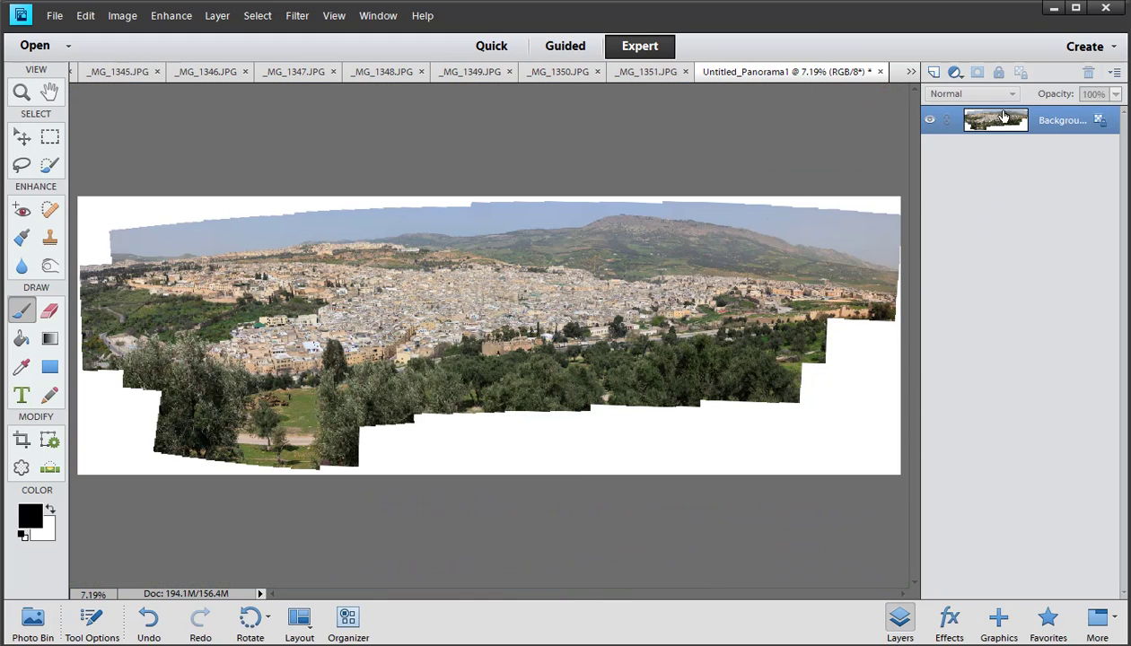
# - Add a Levels adjustment layer with black input 16 and midtones 0.90
pyautogui.click(955, 74)
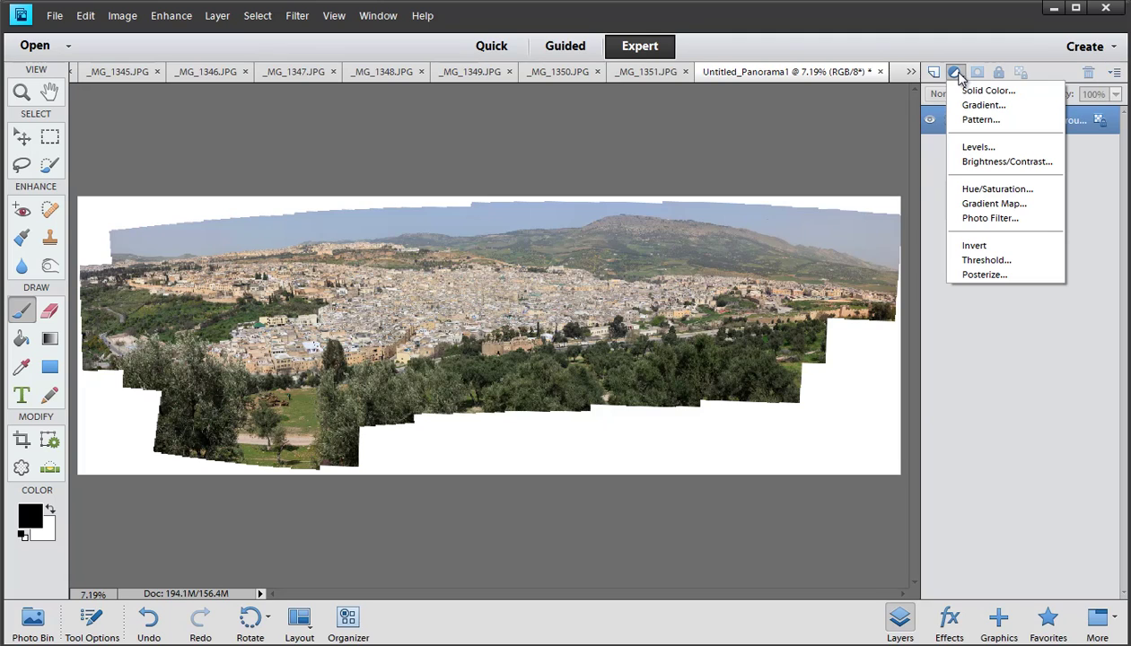
pyautogui.click(969, 148)
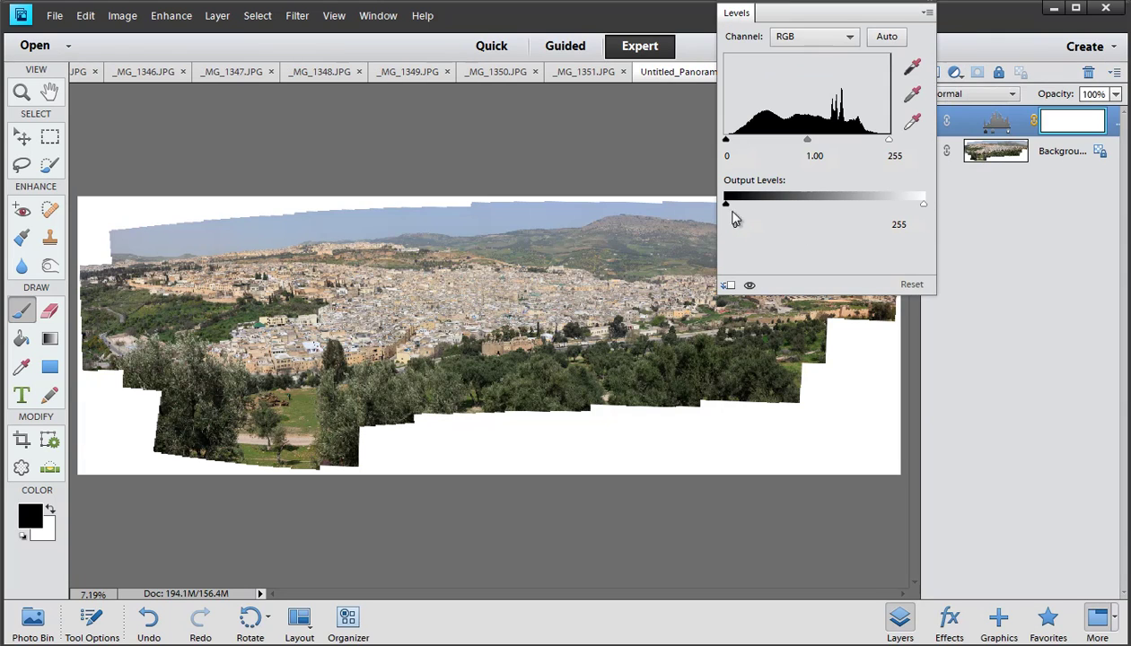
pyautogui.moveTo(726, 141); pyautogui.dragTo(736, 142)
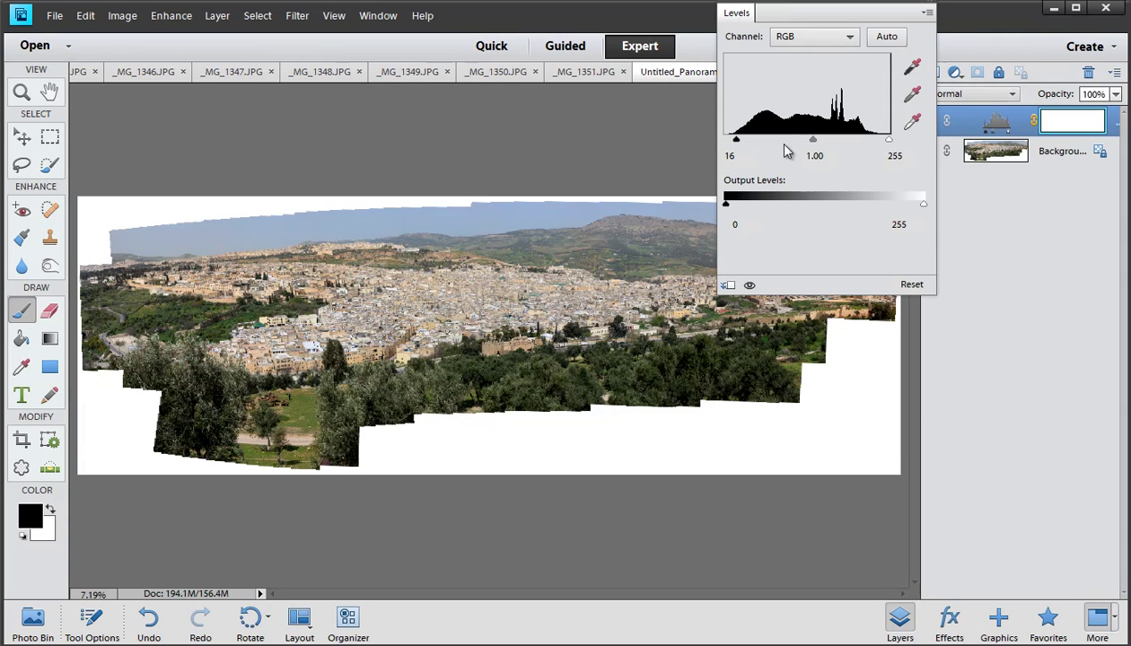
pyautogui.moveTo(812, 140); pyautogui.dragTo(818, 140)
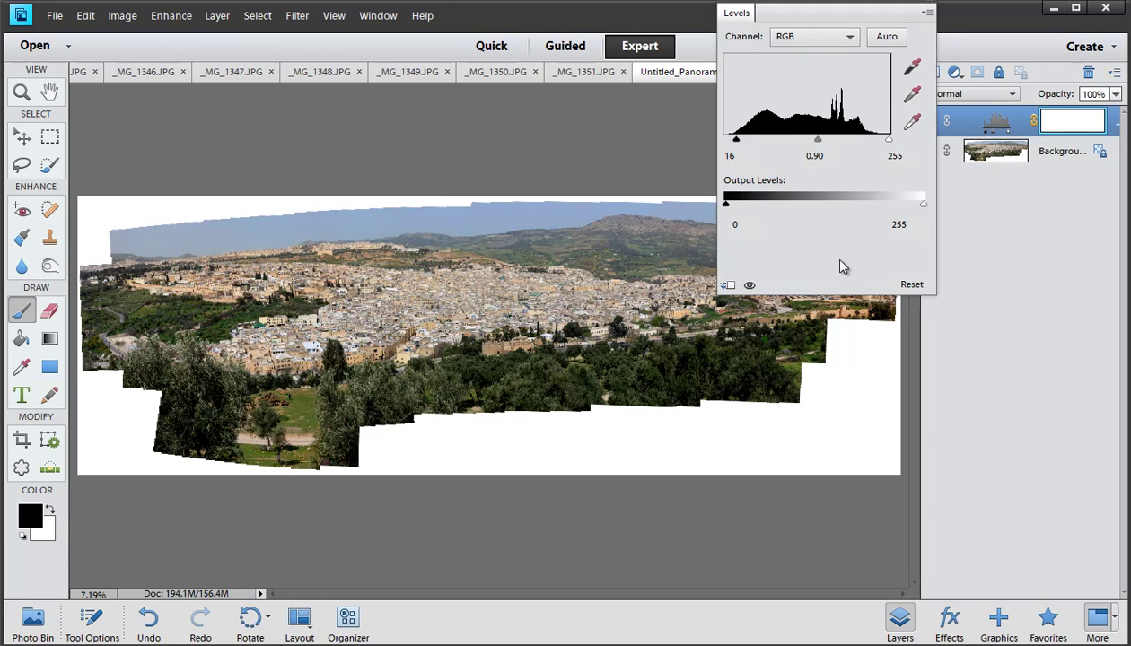
pyautogui.click(927, 13)
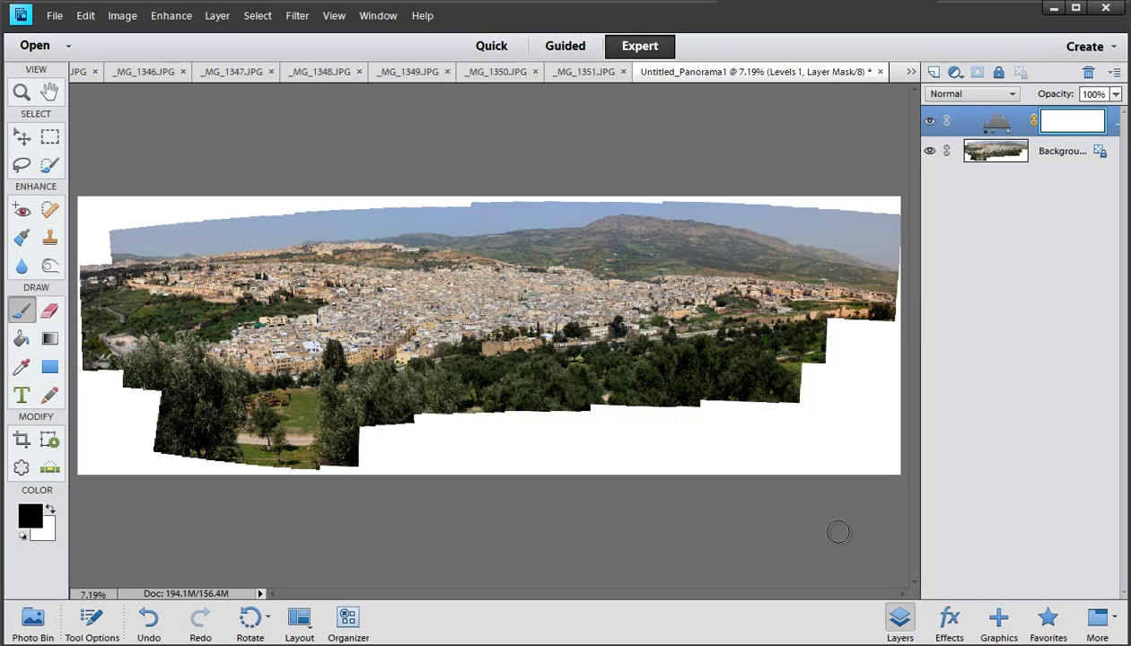